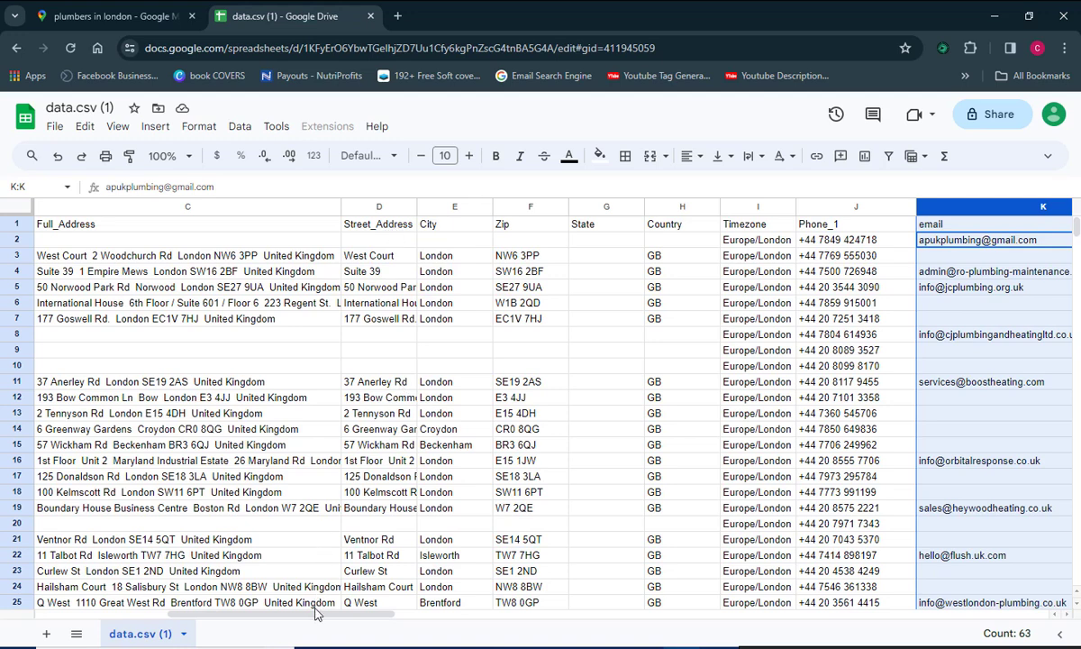
- Scroll the Lead Sniper site to Download Free Version and open the Installation and Tips page
left_click_drag(315, 617, 563, 613)
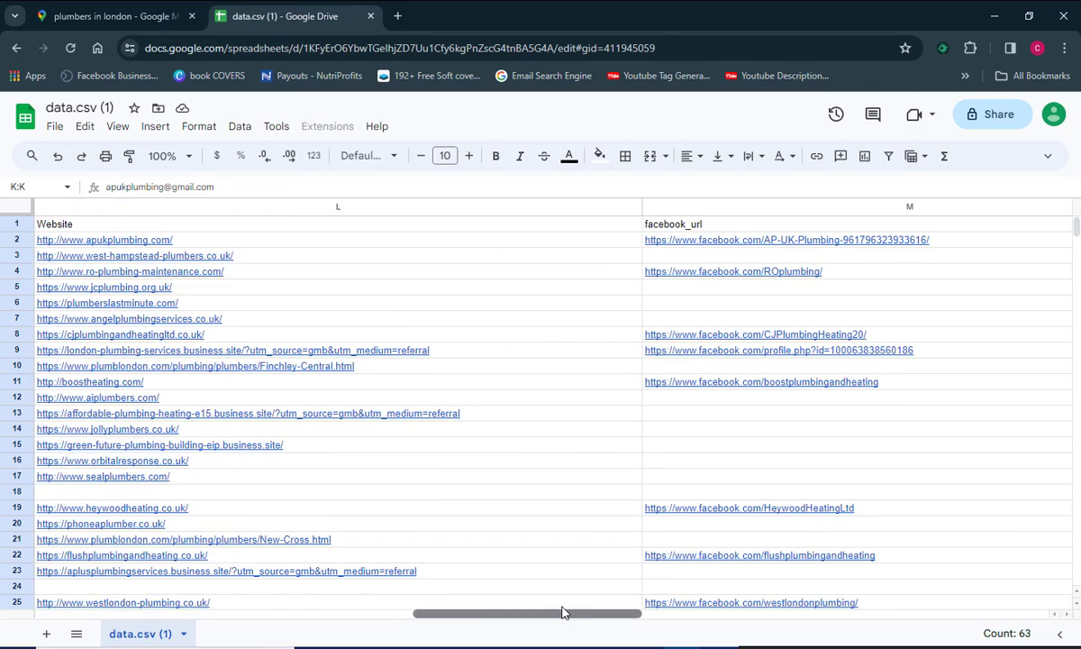
left_click_drag(563, 613, 598, 613)
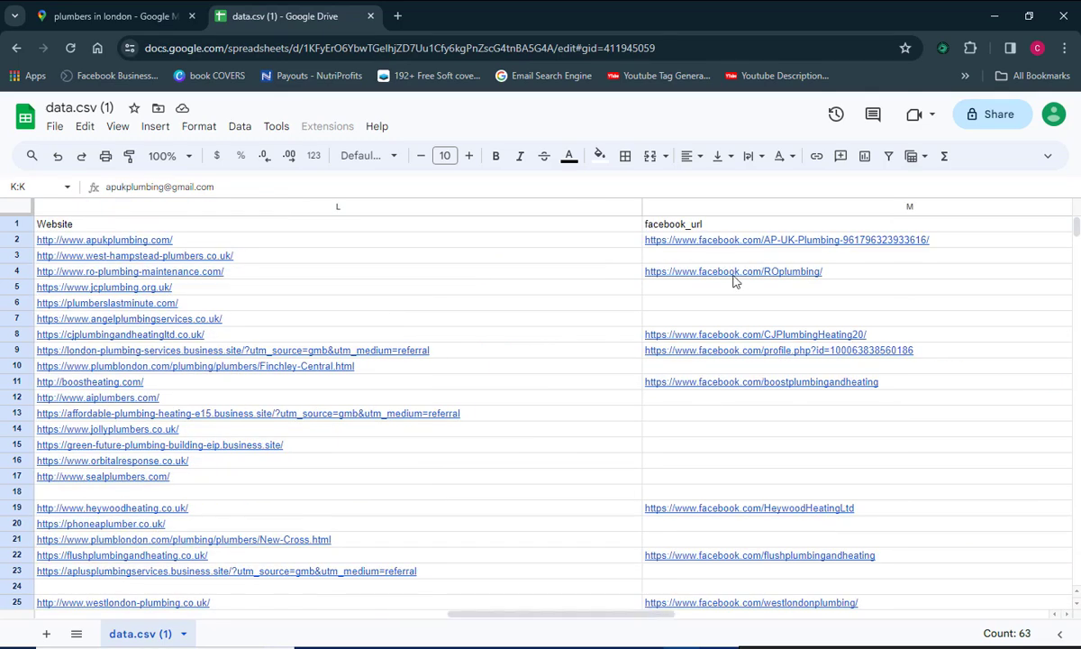
mouse_move(721, 278)
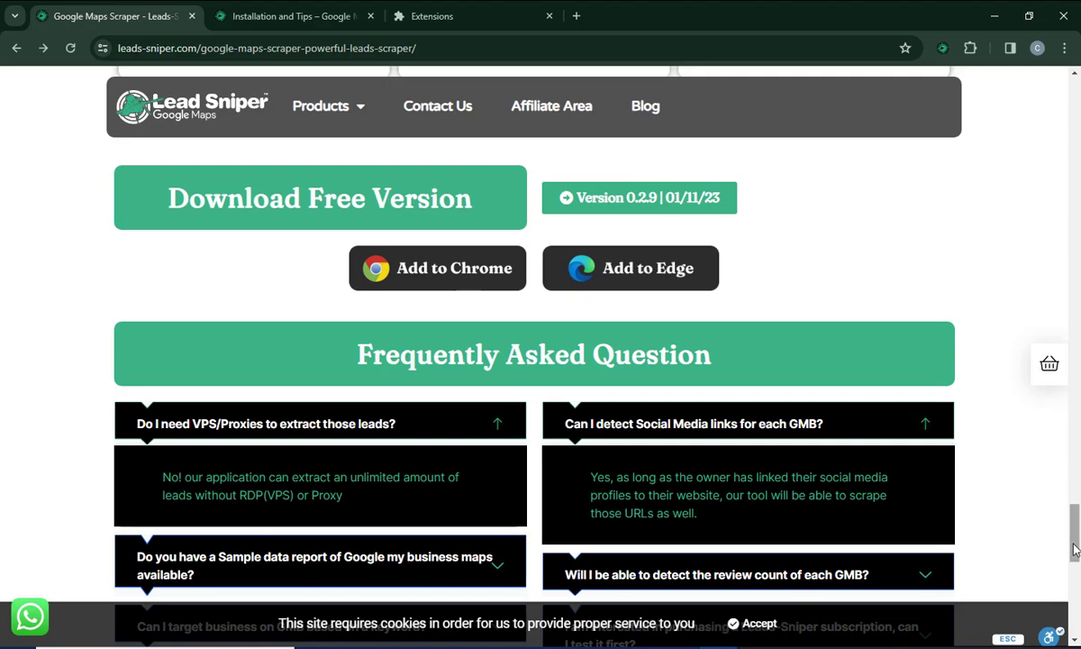
left_click_drag(1074, 551, 1078, 252)
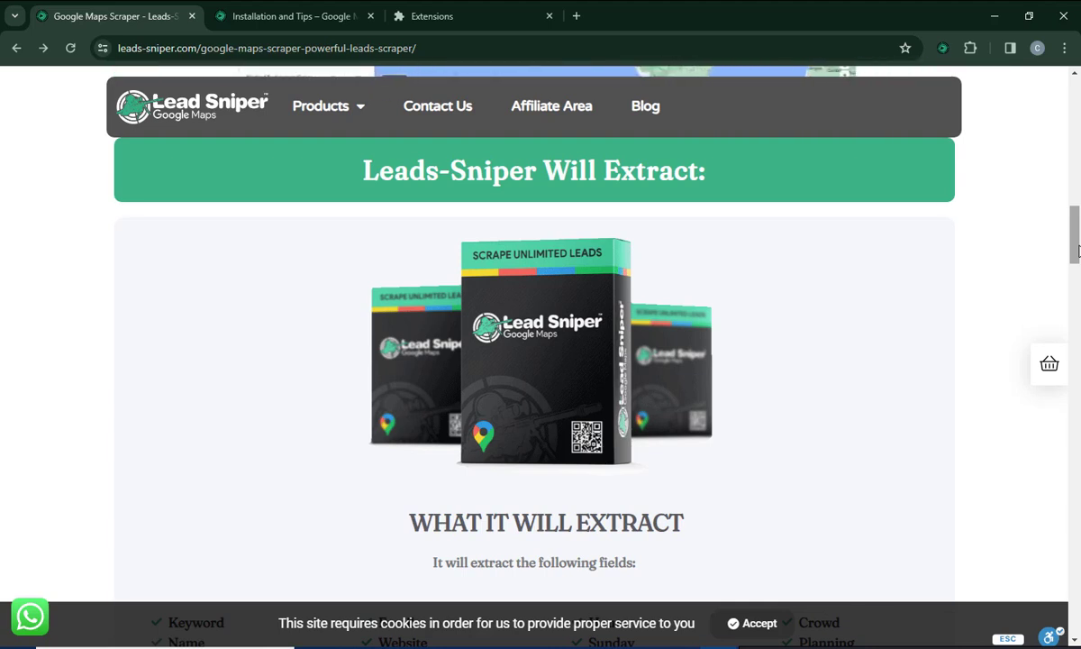
left_click_drag(1078, 250, 1076, 543)
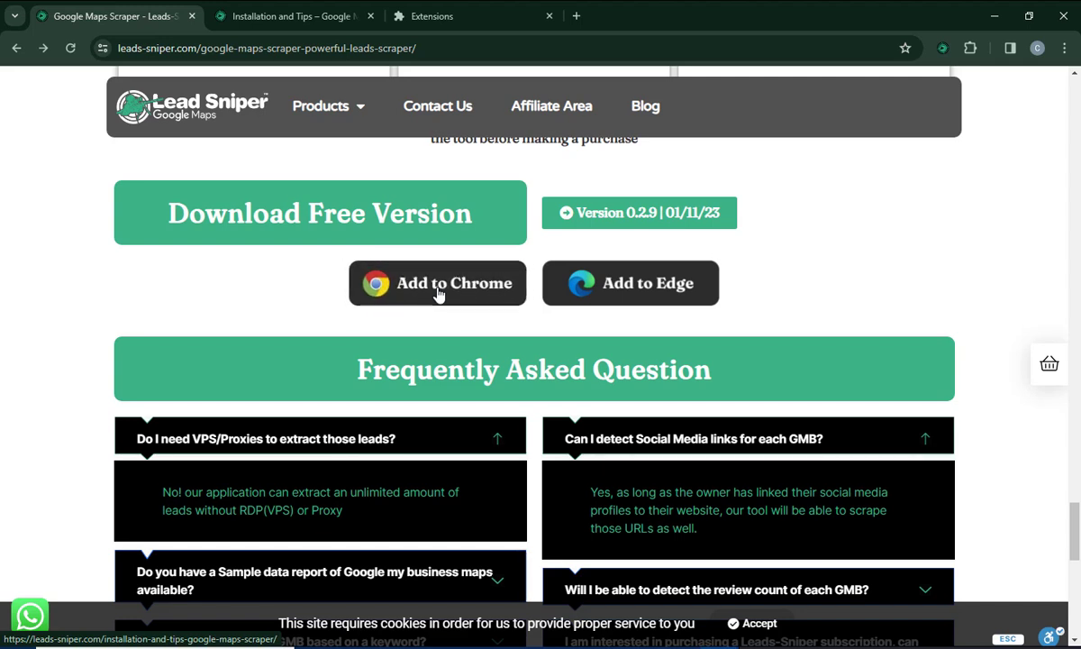
left_click(306, 16)
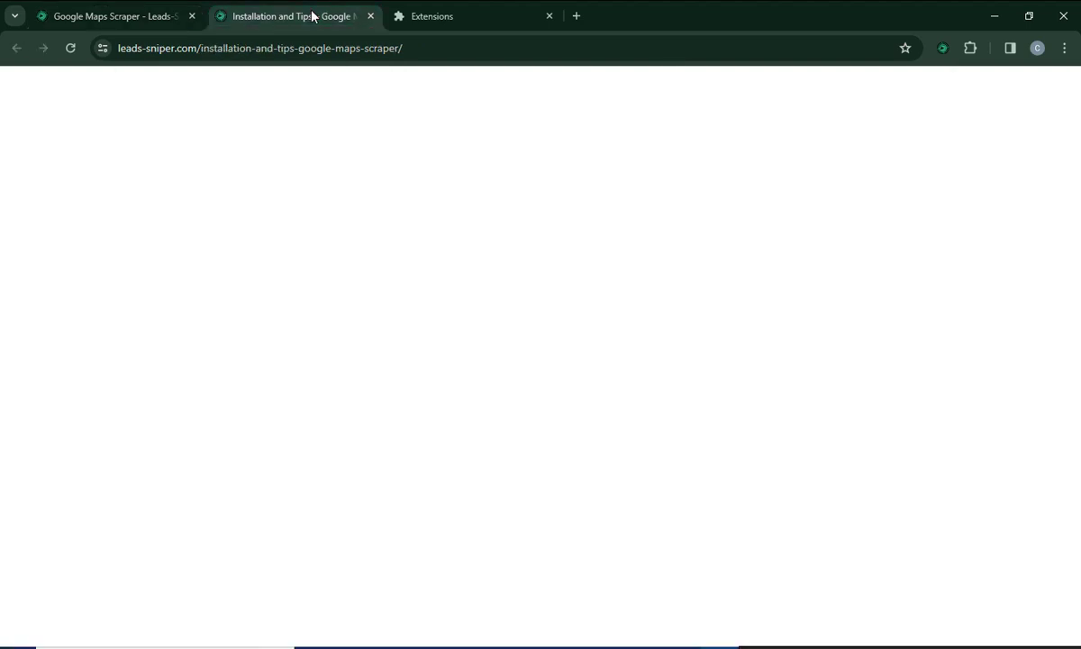
- Scroll the Installation and Tips page down to installation step 4
left_click_drag(1075, 401, 1077, 99)
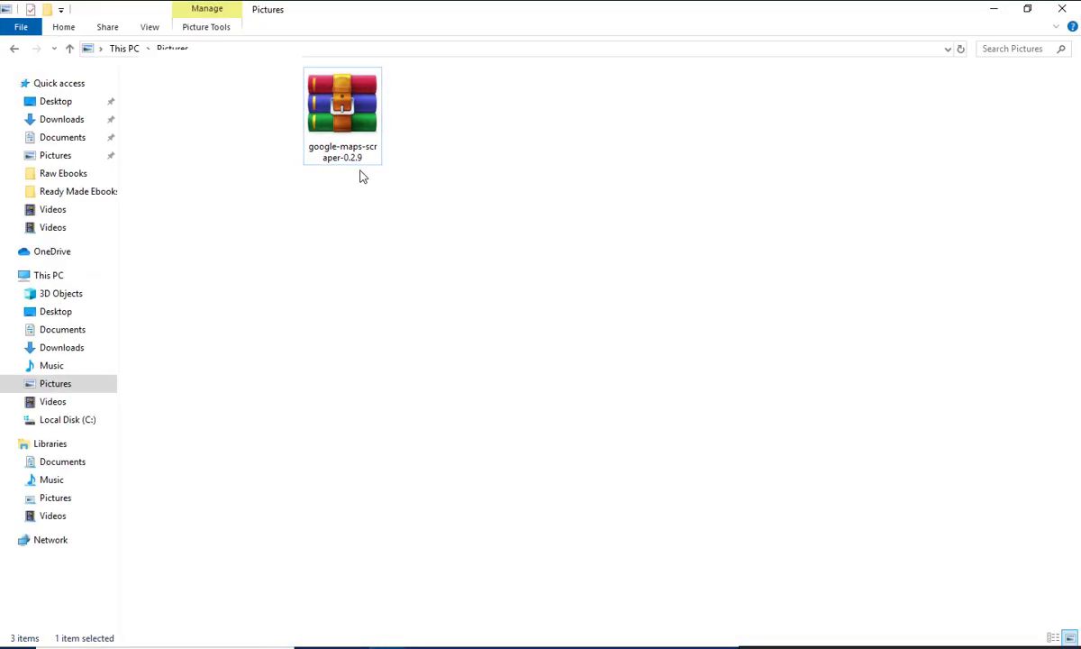
- Extract the google-maps-scraper-0.2.9 zip here into the Pictures folder
left_click_drag(353, 253, 352, 134)
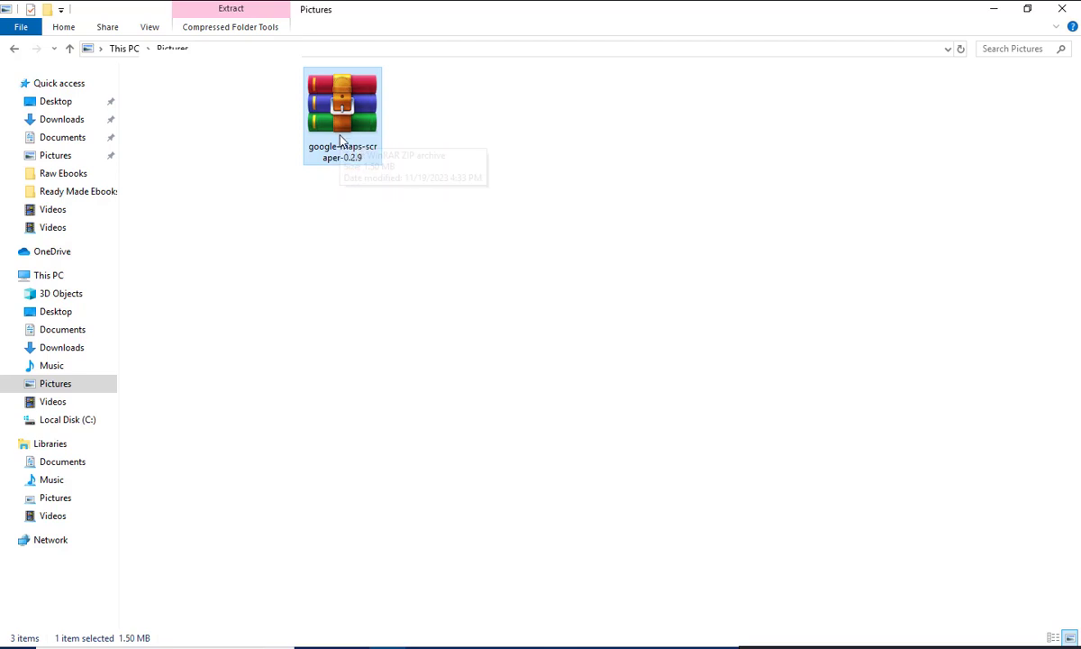
right_click(341, 140)
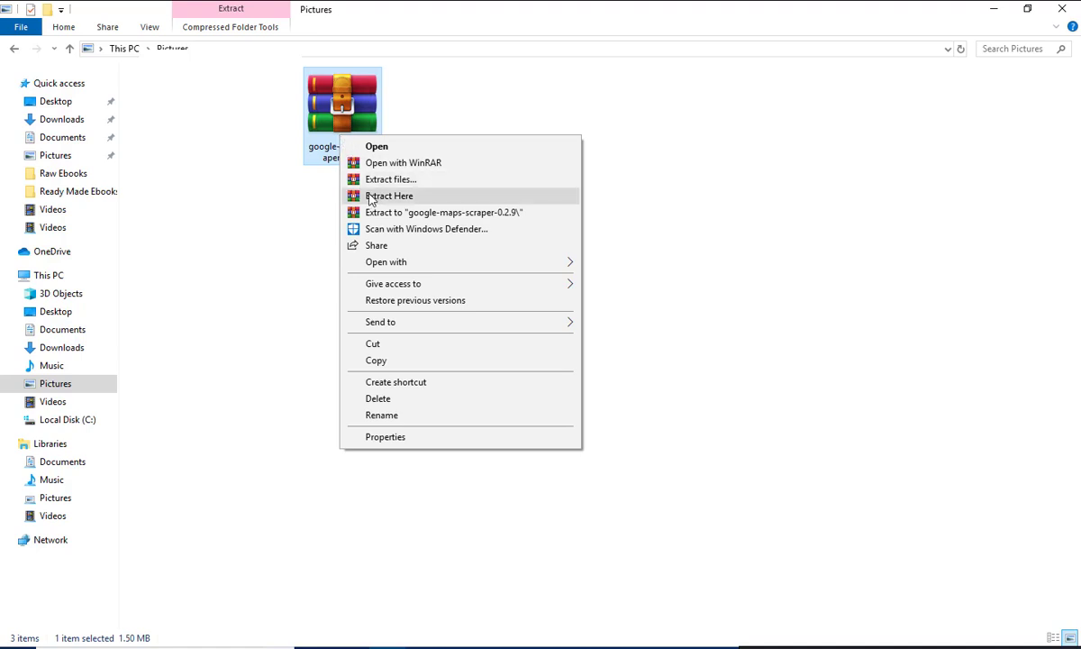
left_click(247, 211)
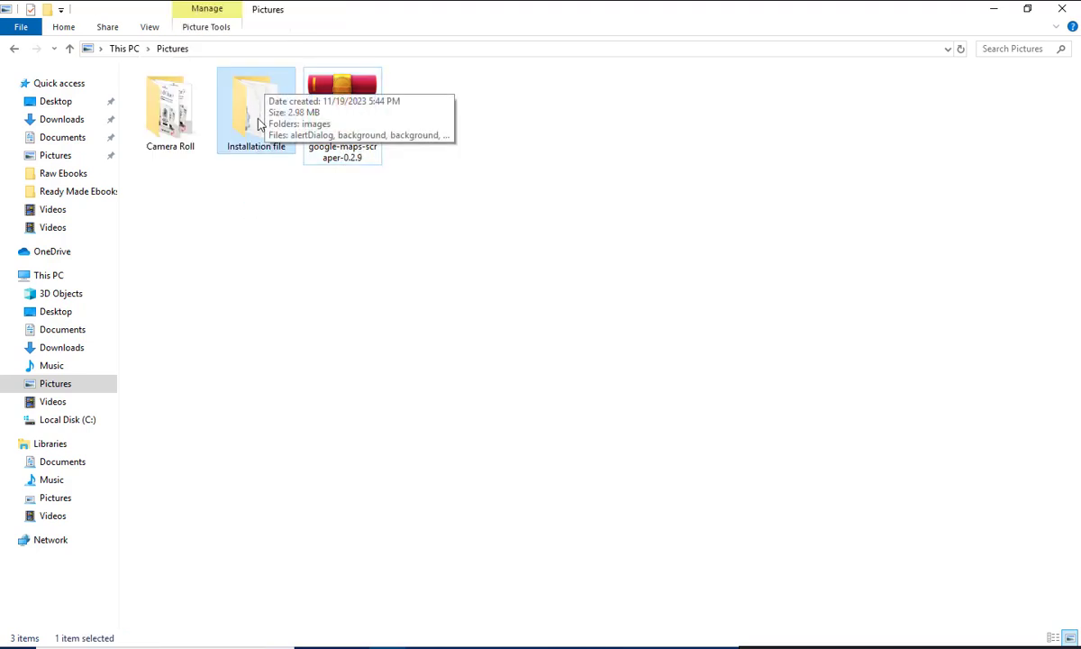
- Select the Installation file folder, refresh the Pictures view, and return to Chrome
left_click(251, 144)
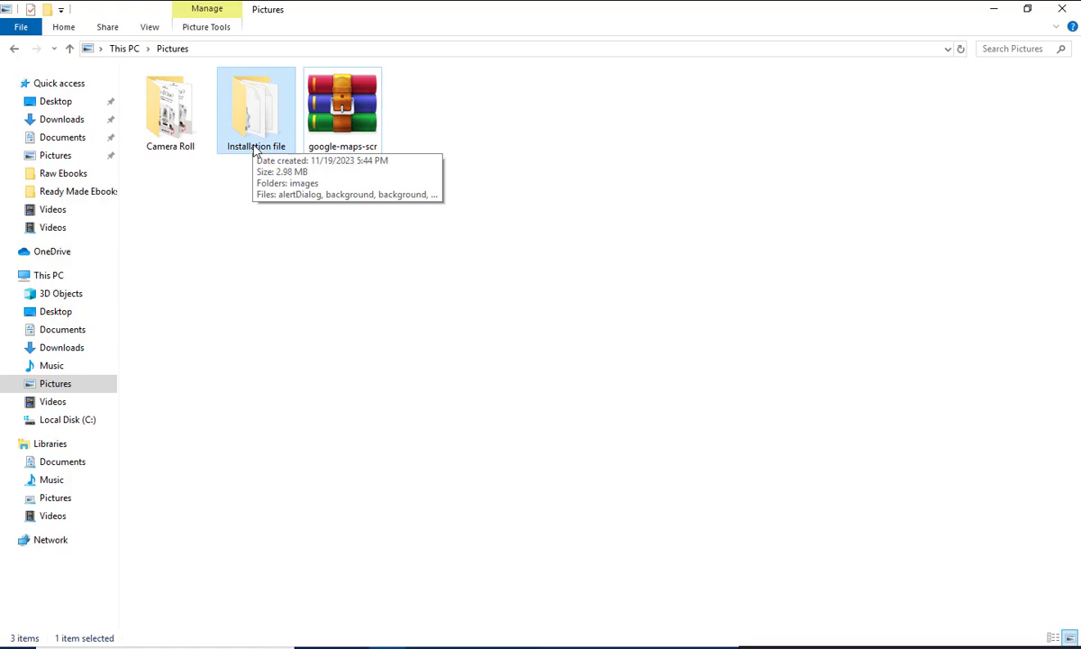
right_click(236, 226)
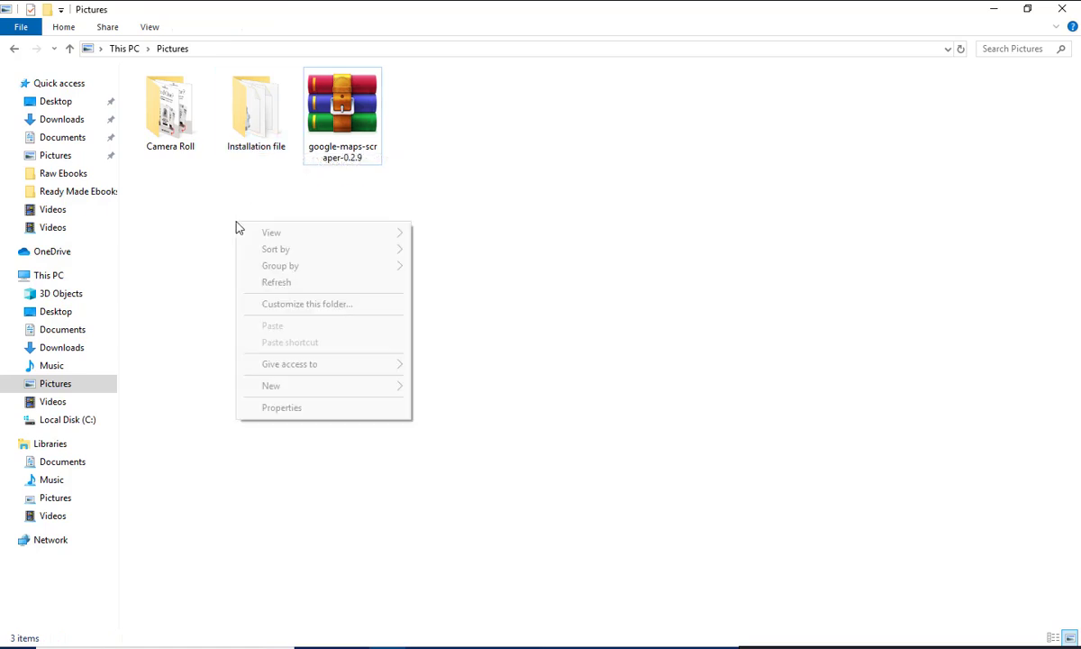
left_click(274, 280)
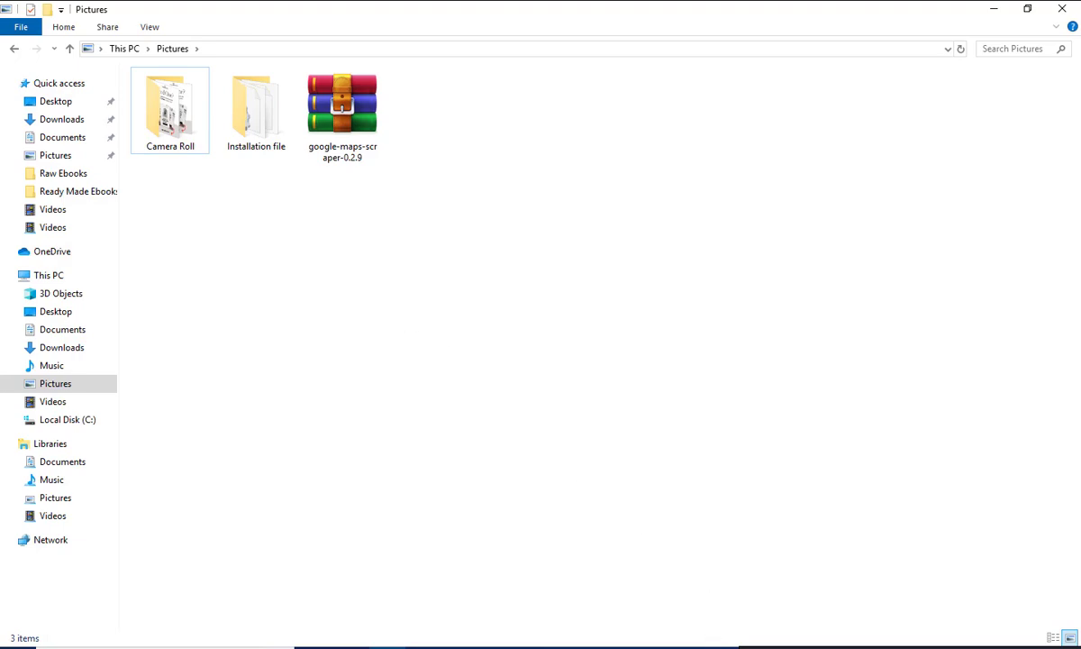
key("alt+Tab")
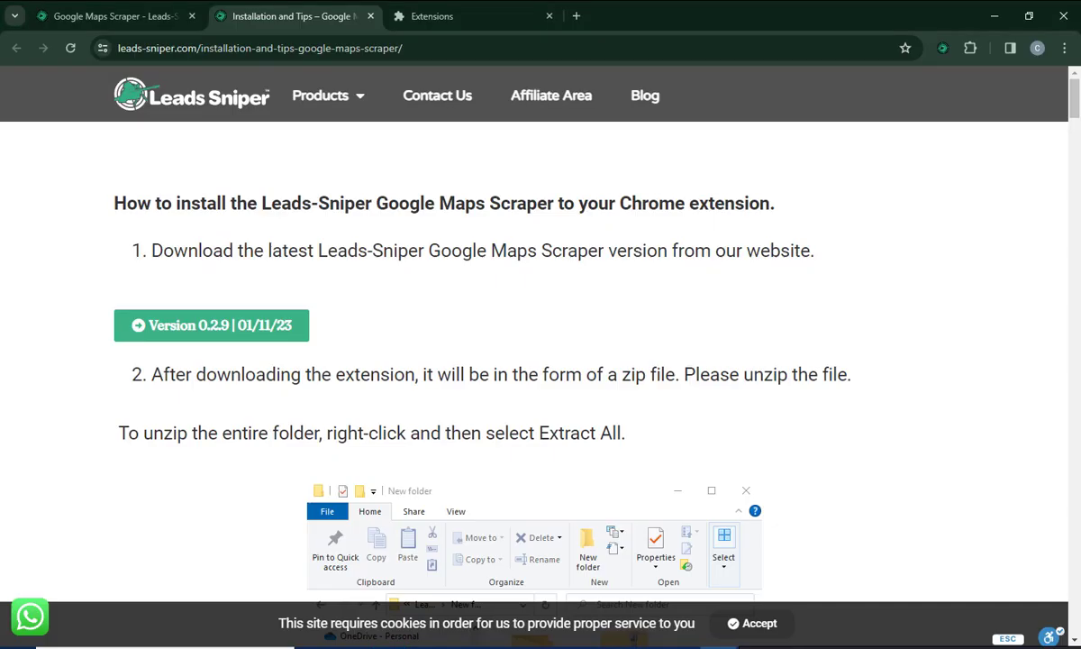
- Go to the Extensions tab and launch Load unpacked's extension directory picker
left_click(444, 17)
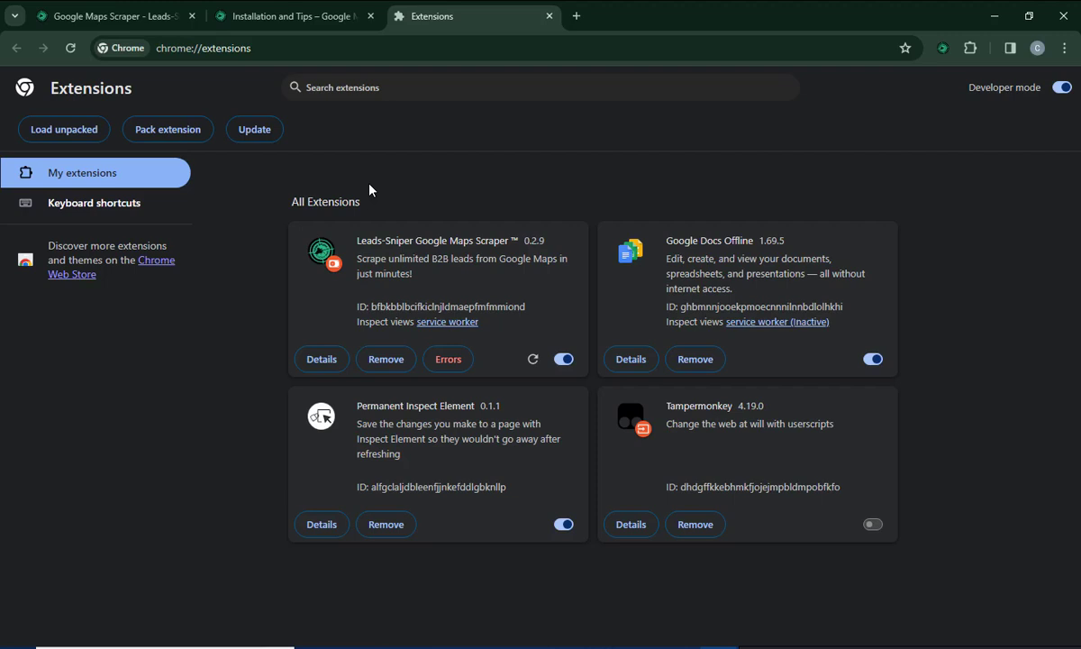
left_click(77, 142)
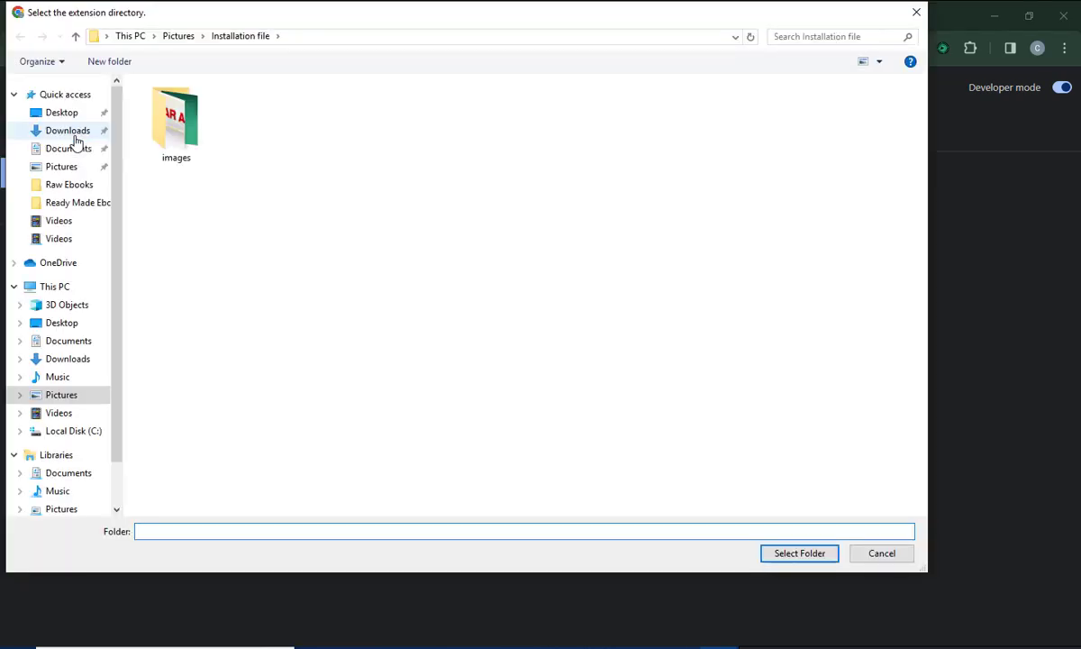
- Select Pictures > Installation file in the picker, then cancel the dialog
left_click(61, 397)
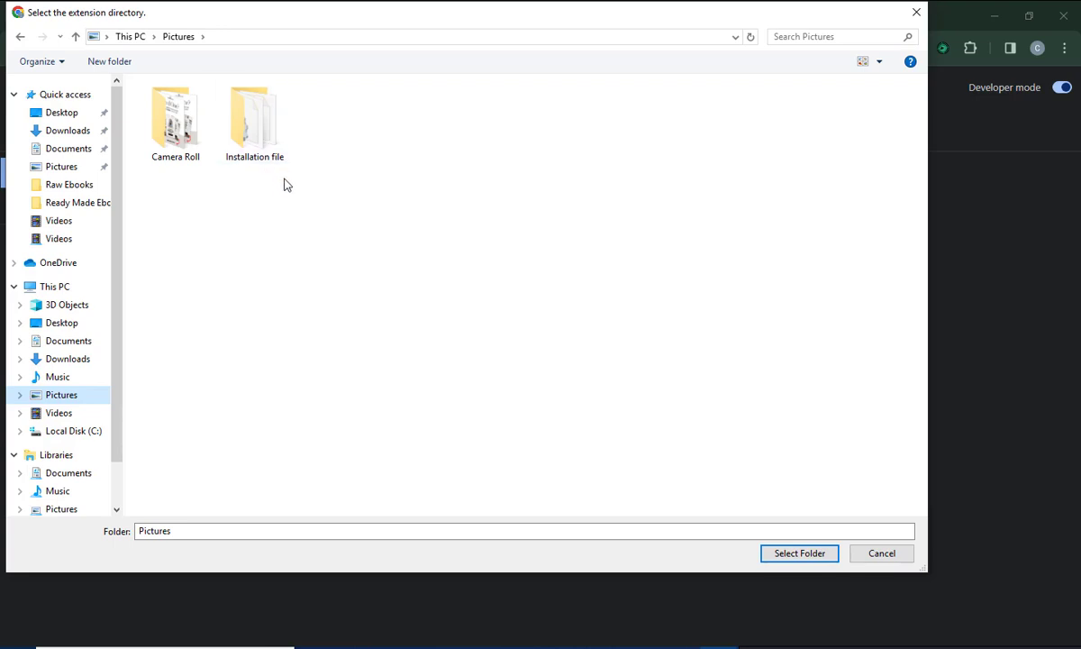
left_click(254, 117)
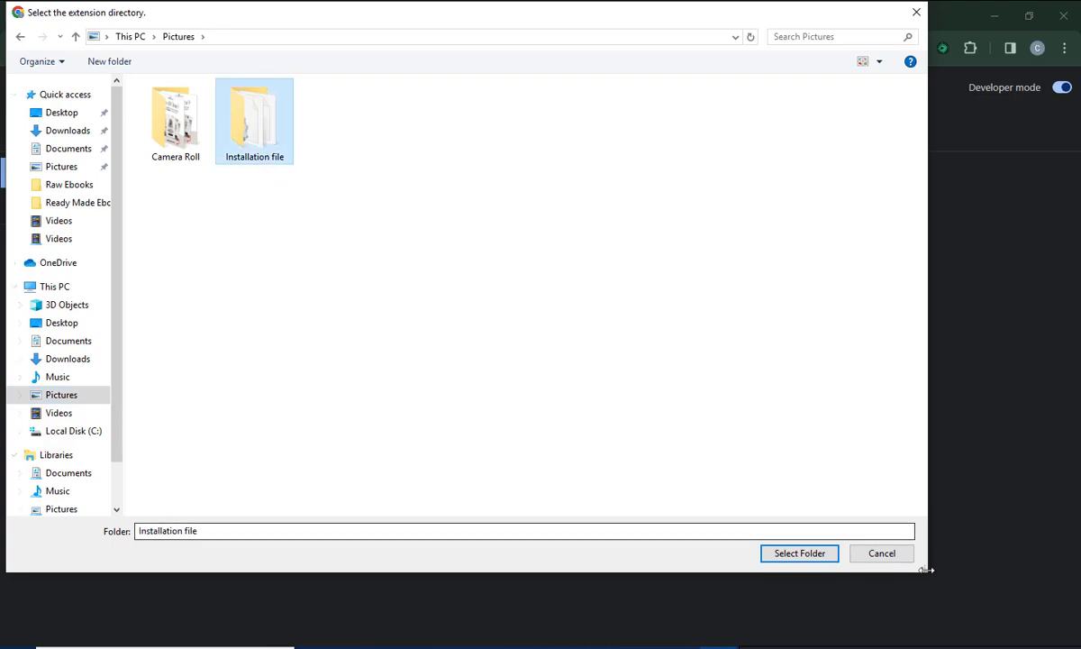
left_click(861, 555)
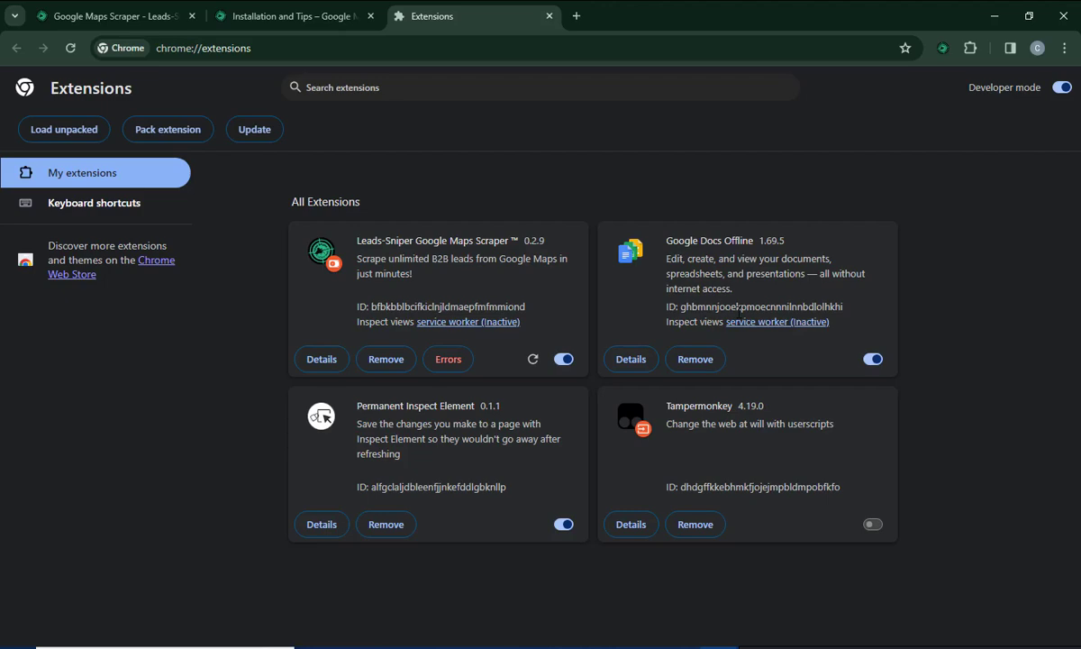
- Review the Load unpacked step in the install guide, then return to the Extensions page
left_click(335, 16)
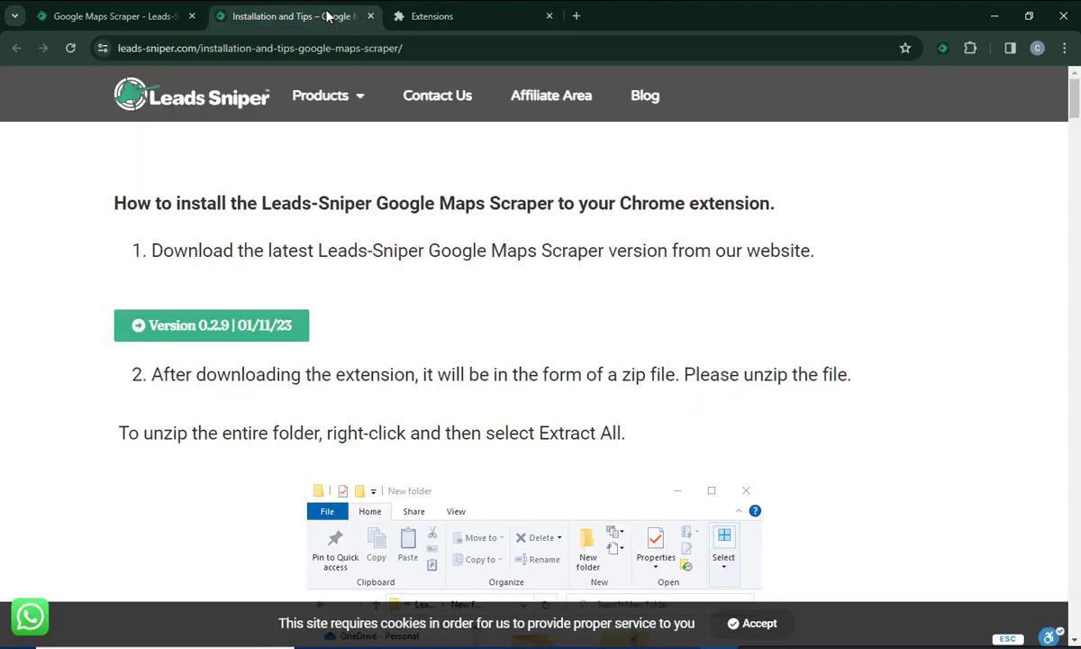
left_click_drag(1075, 105, 1074, 326)
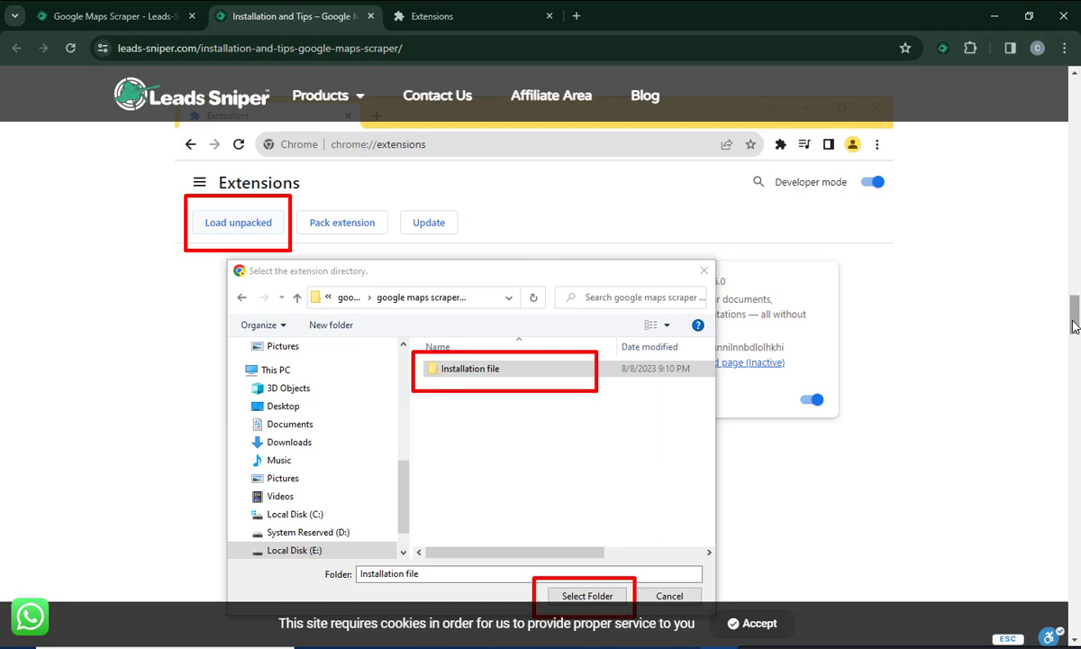
left_click(483, 24)
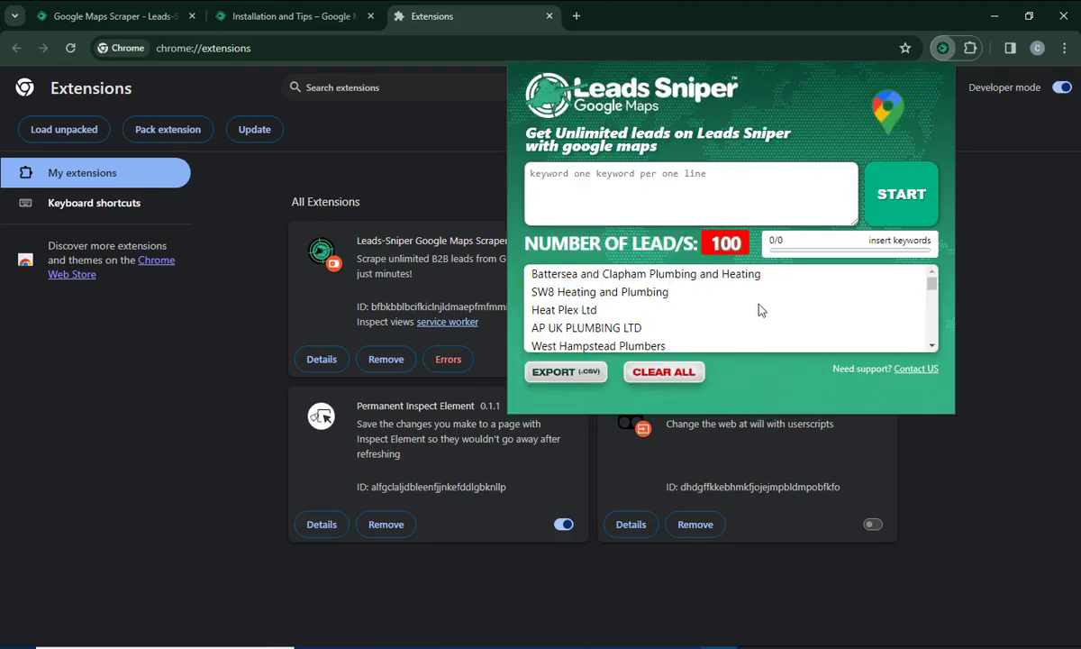
- Clear all 100 earlier leads in Leads Sniper, close the popup, and open a new tab
left_click(685, 373)
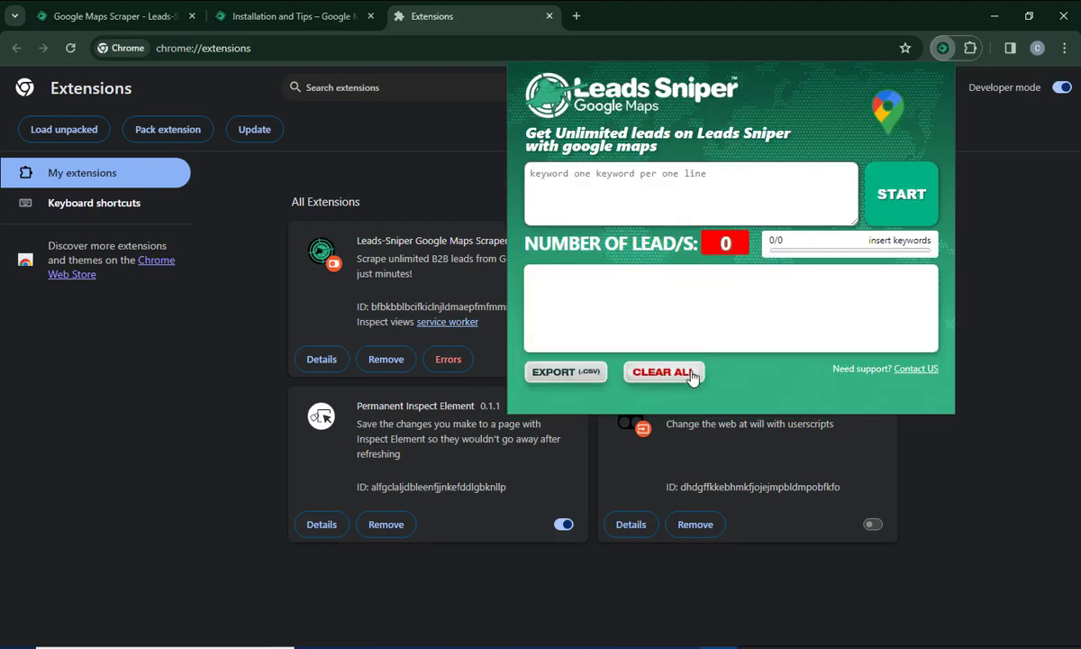
left_click(976, 198)
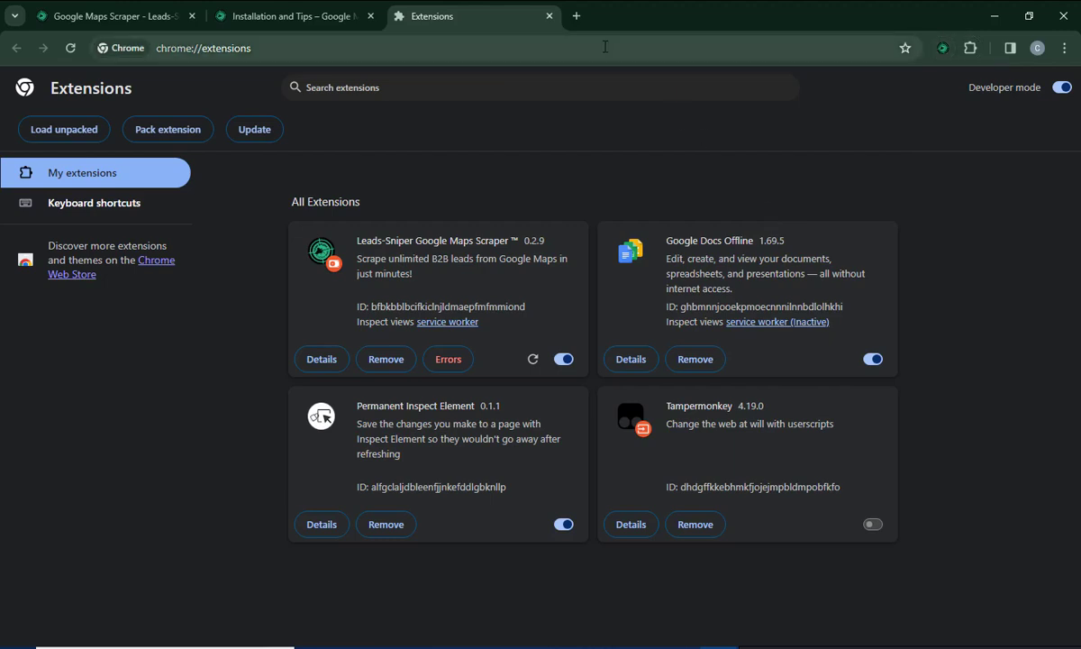
left_click(577, 17)
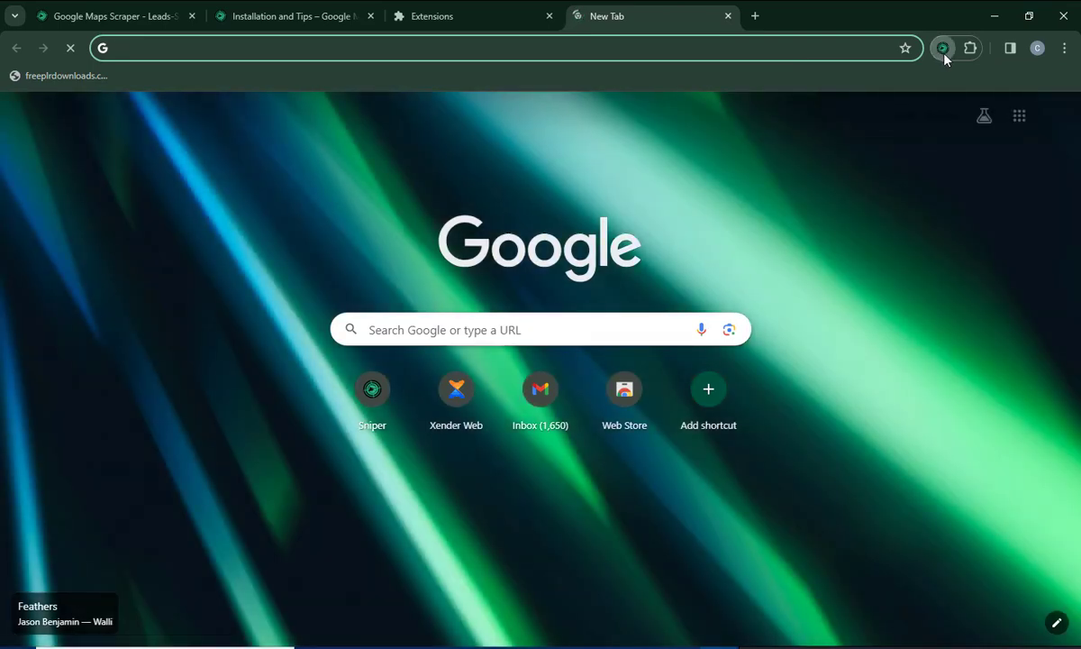
- Open the Leads Sniper keyword form, then minimize Chrome, File Explorer and Google Sheets
left_click(944, 50)
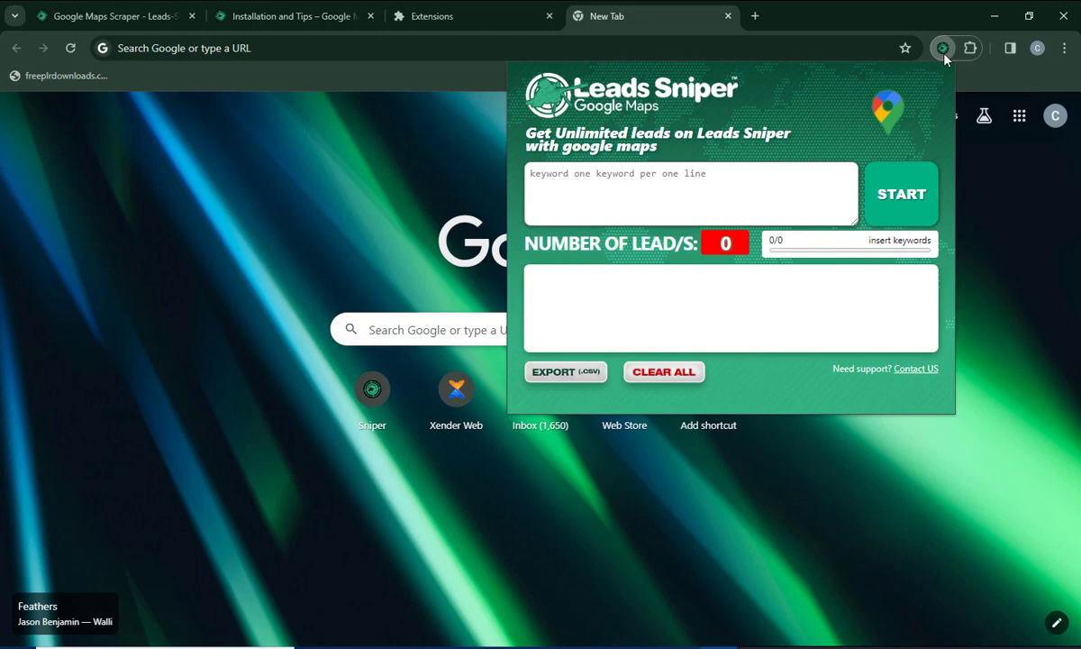
left_click(996, 15)
left_click(997, 14)
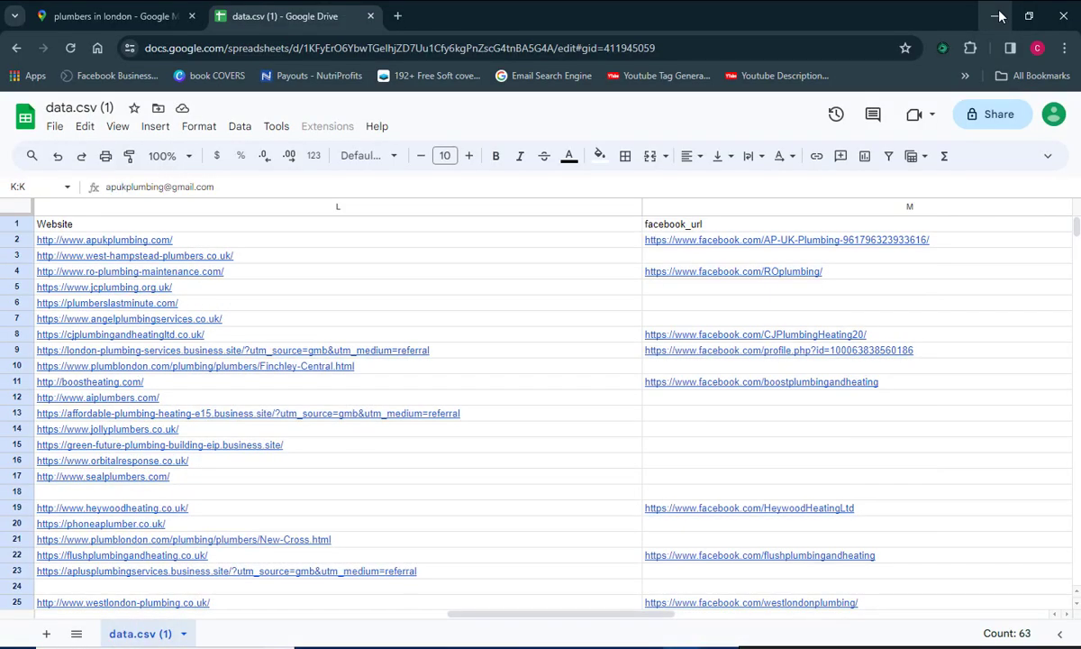
left_click(996, 14)
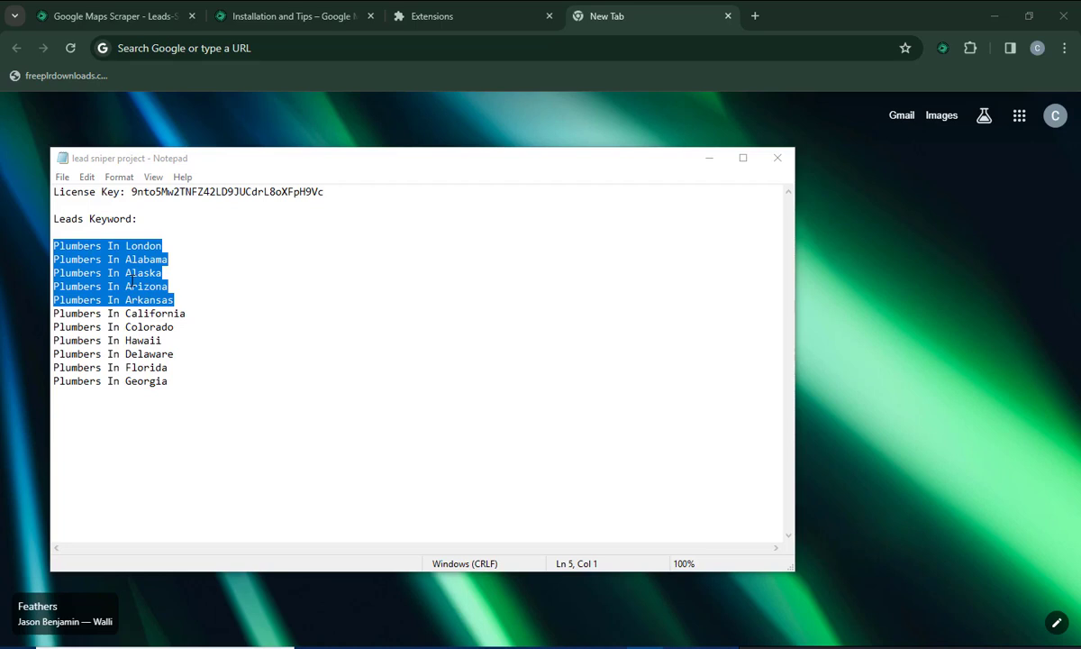
- Copy the five plumber keywords, London to Arkansas, and reopen the Leads Sniper form
right_click(132, 279)
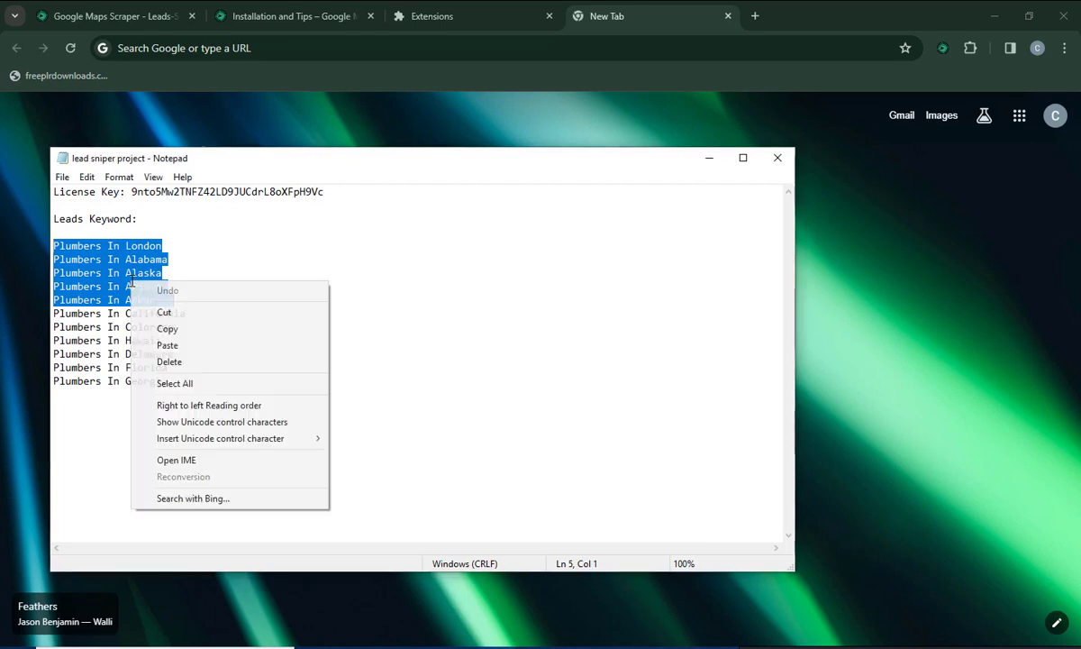
left_click(179, 332)
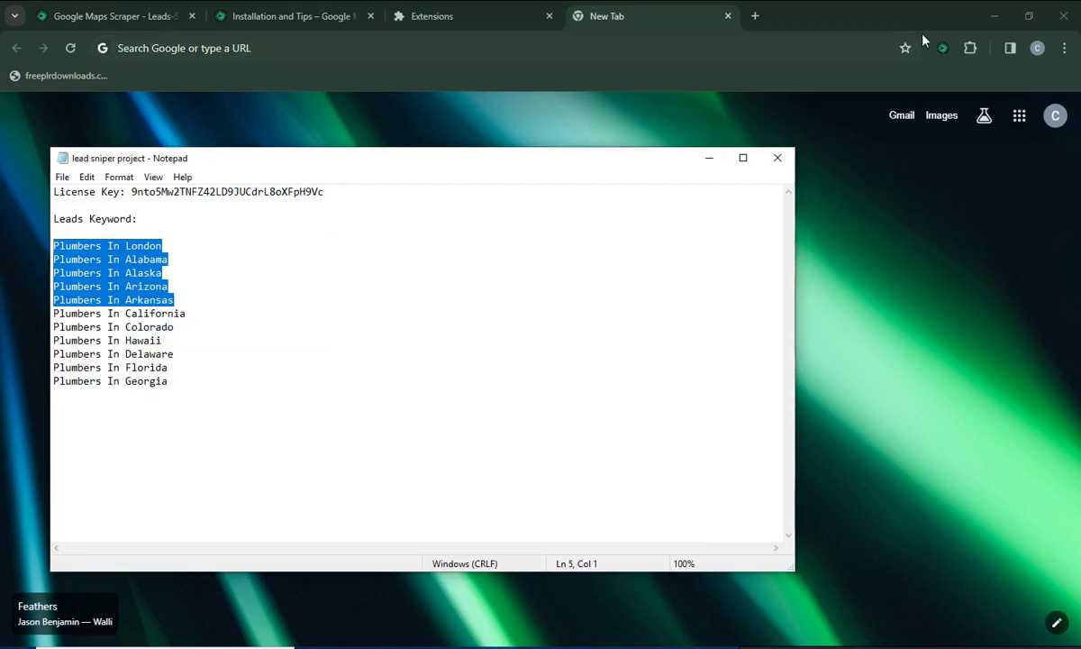
left_click(942, 50)
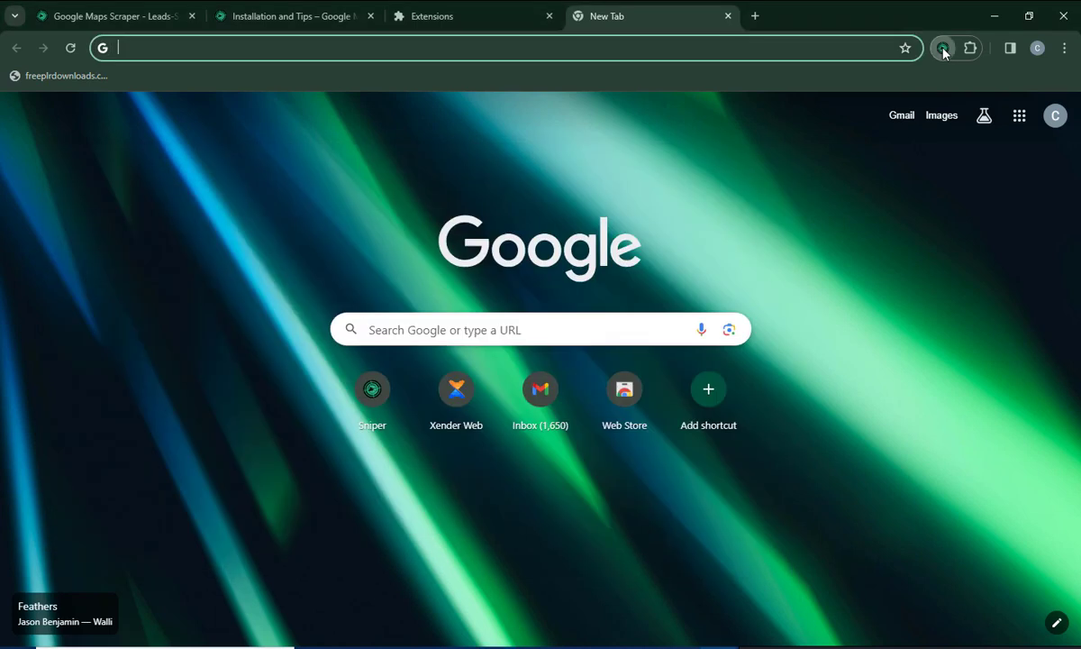
left_click(942, 49)
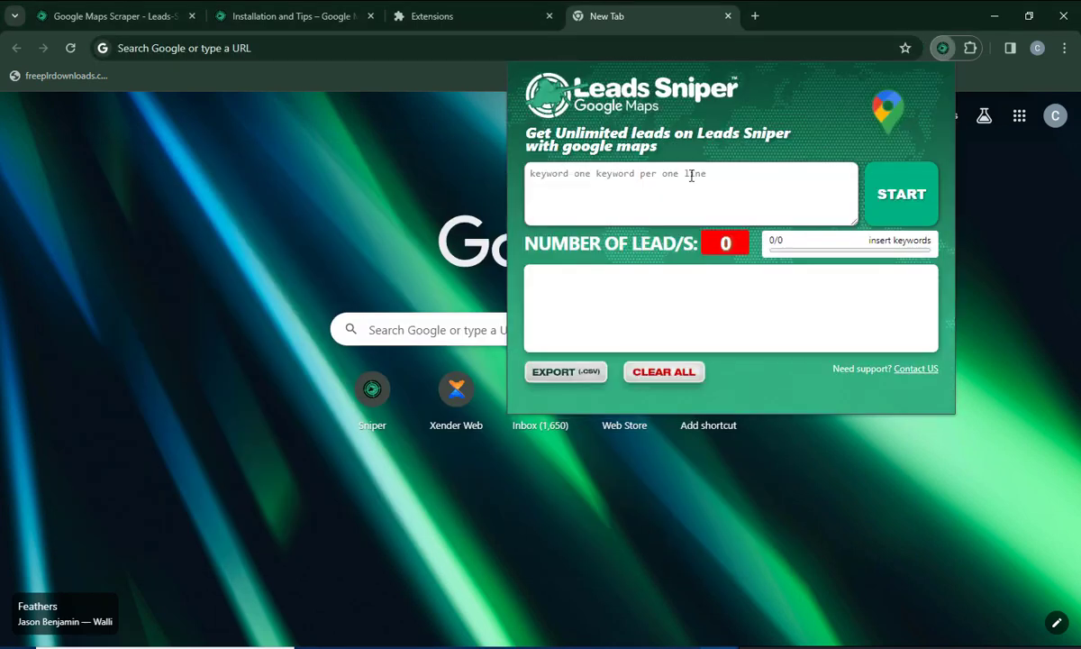
- Paste the five plumber keywords into Leads Sniper and start scraping with the 'Plumbers In London' search
left_click(684, 177)
key("ctrl+v")
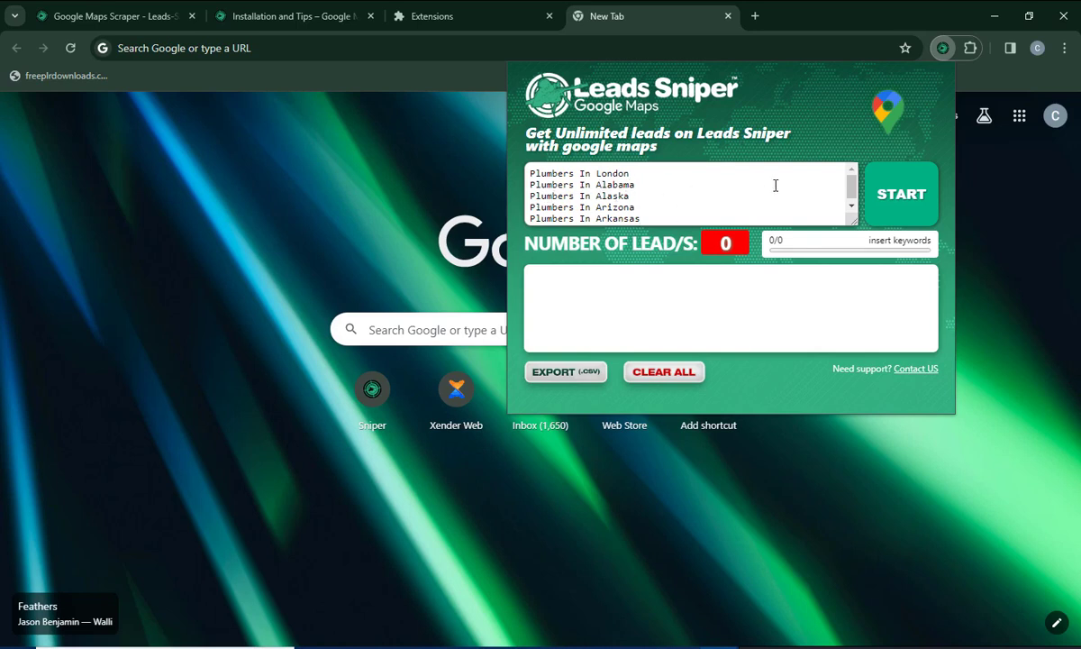
left_click(895, 203)
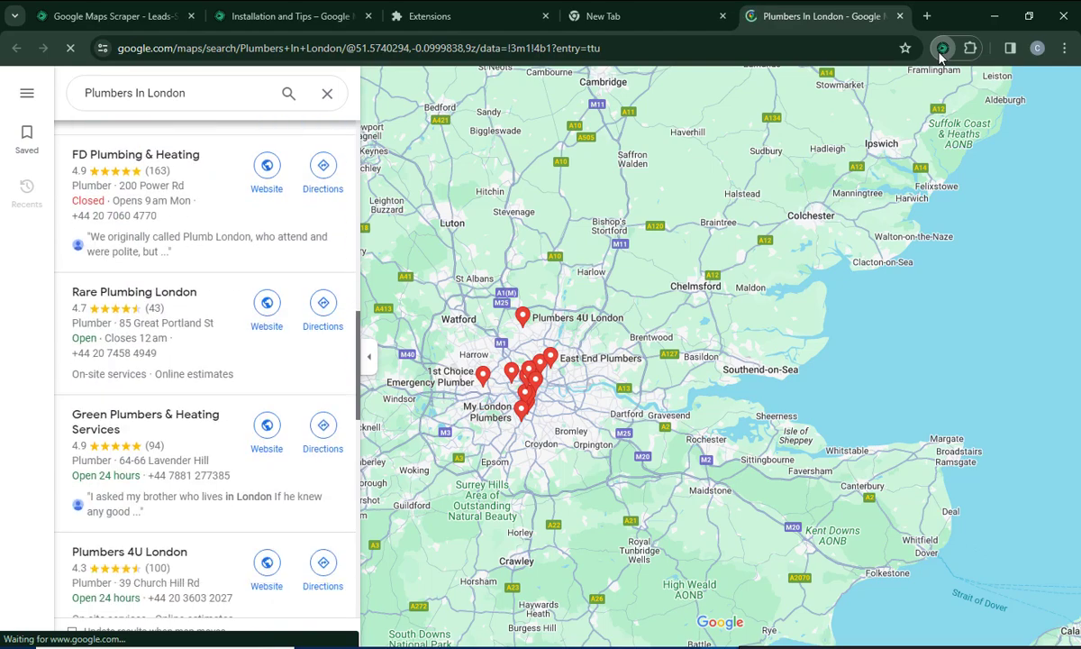
left_click(941, 49)
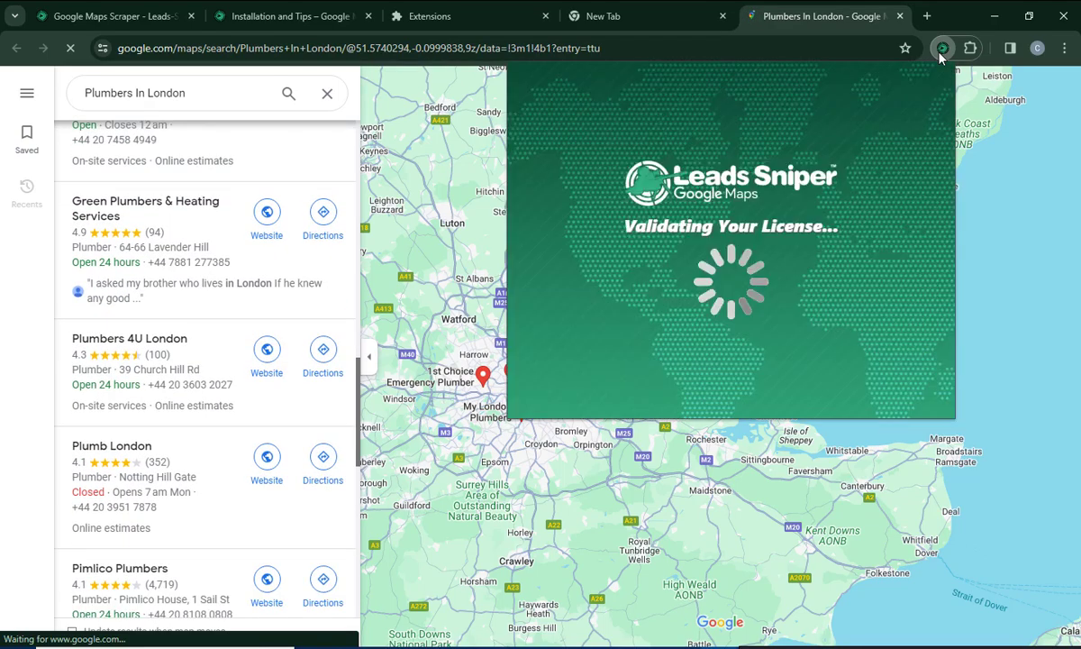